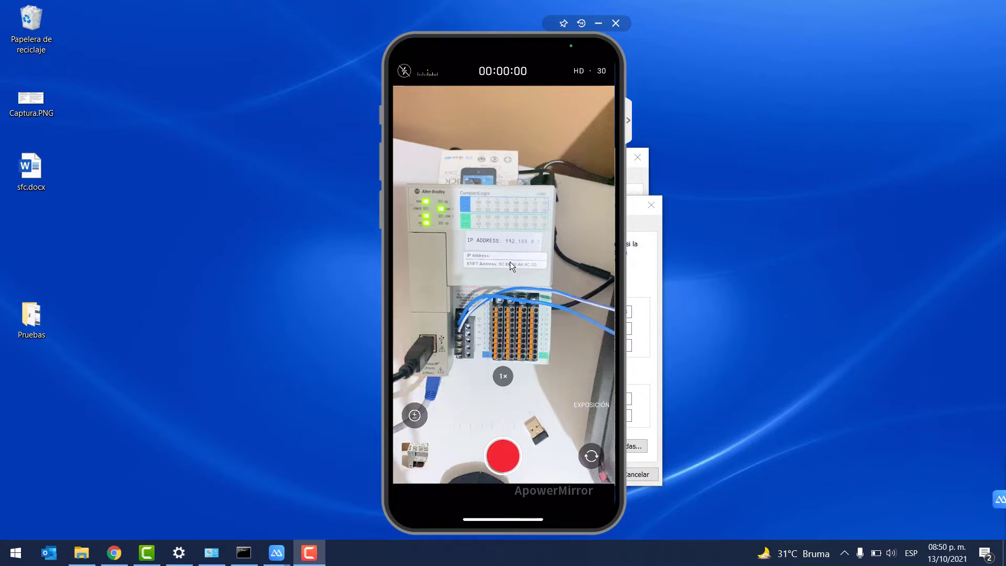
# Launch RSLinx Classic on the computer.
pyautogui.click(15, 552)
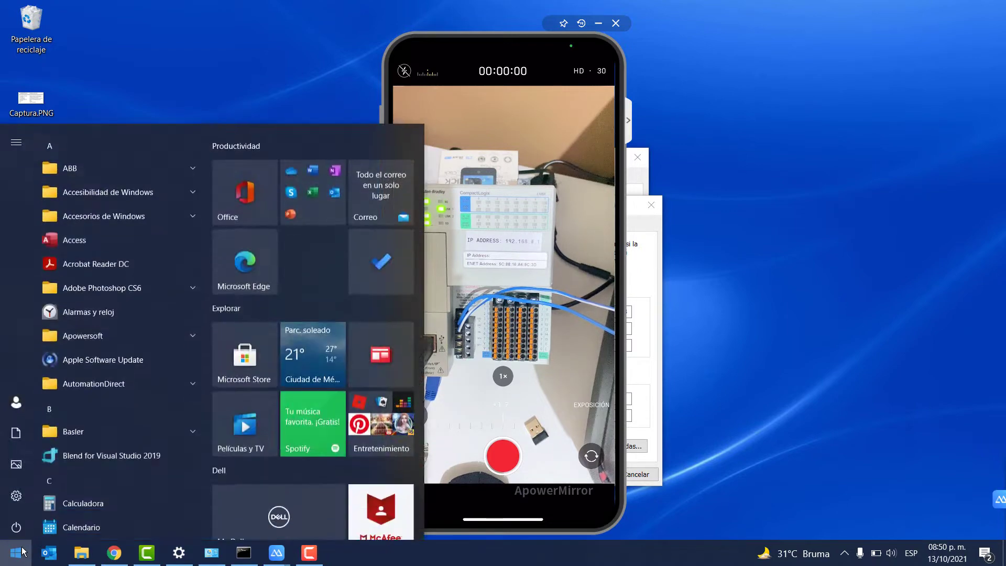
pyautogui.write('rsli')
pyautogui.press('Return')
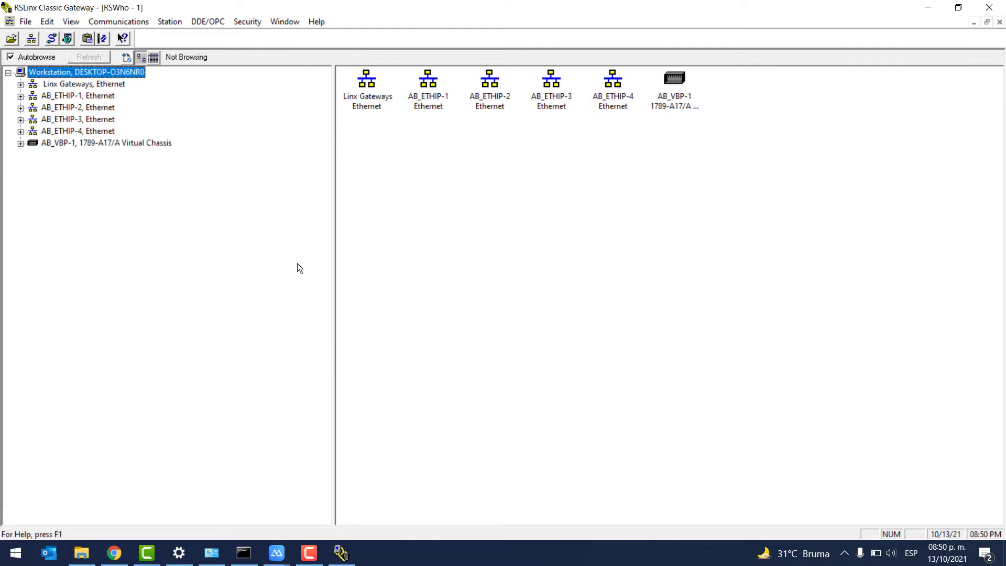
# Check the installed RSLinx Classic revision in its About information, and browse the devices under the USB driver.
pyautogui.click(317, 23)
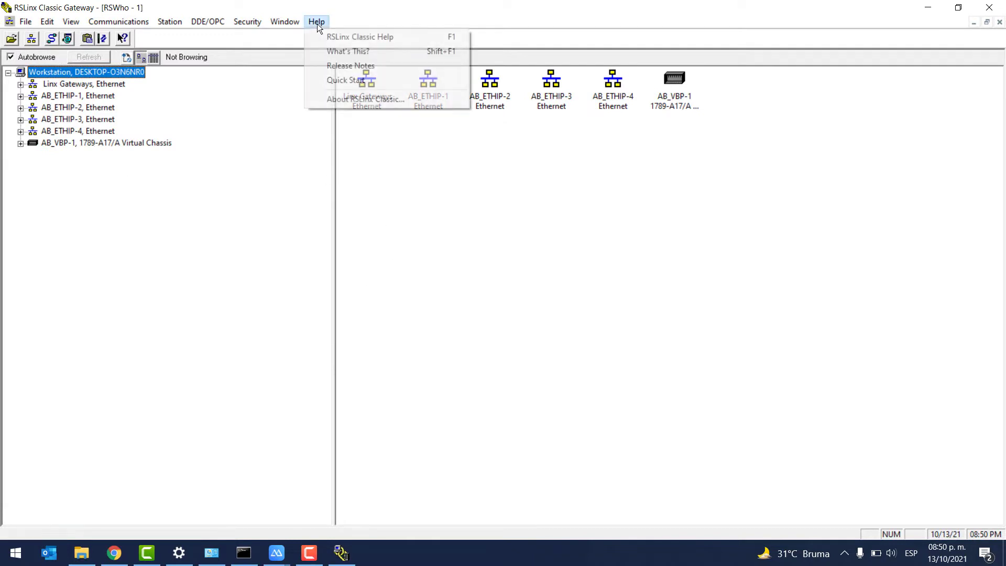
pyautogui.click(369, 105)
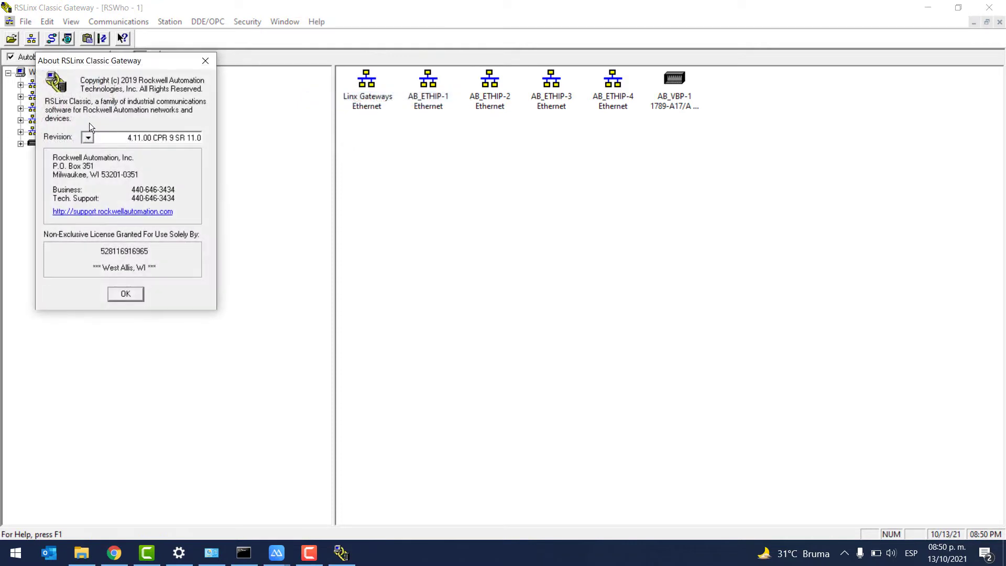
pyautogui.click(204, 58)
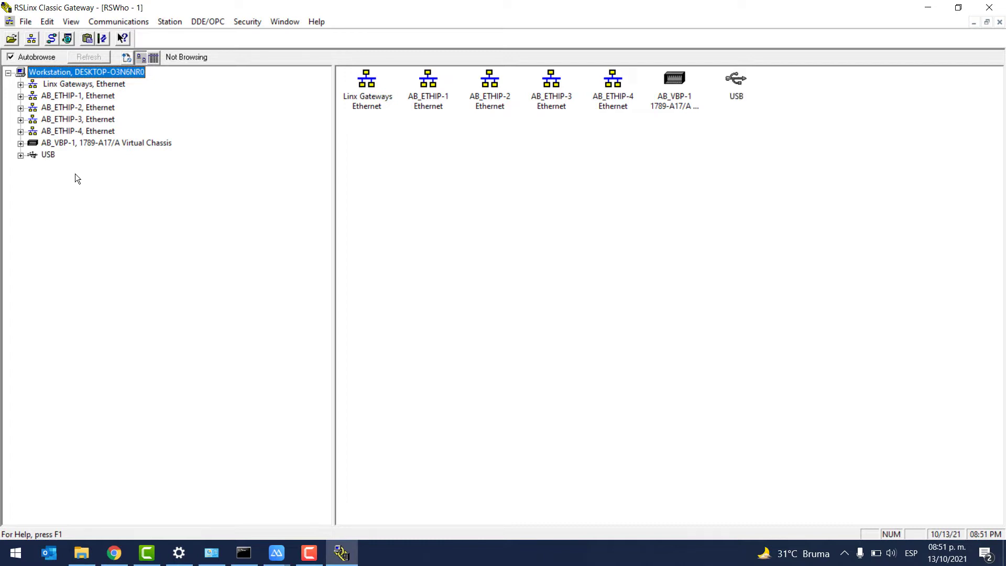
pyautogui.click(45, 154)
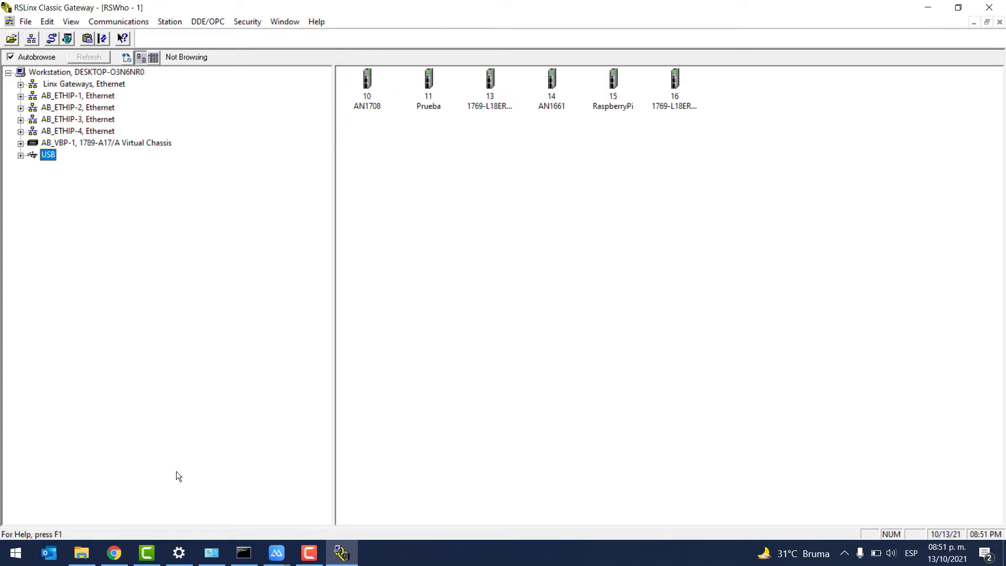
# View Imagen1.png from the Pruebas desktop folder for the USB driver installation notifications, and minimize the image and folder windows.
pyautogui.click(82, 551)
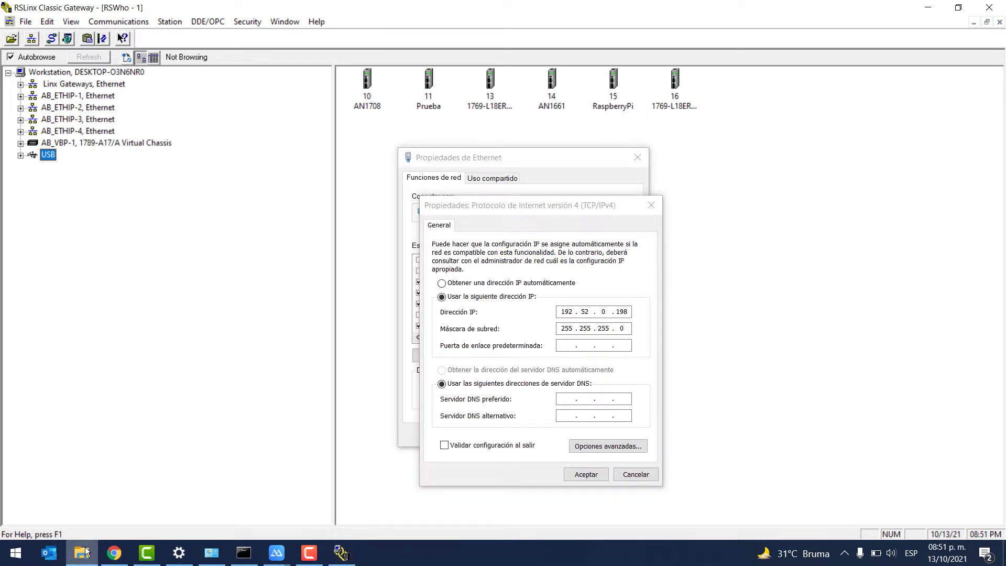
pyautogui.press('super+d')
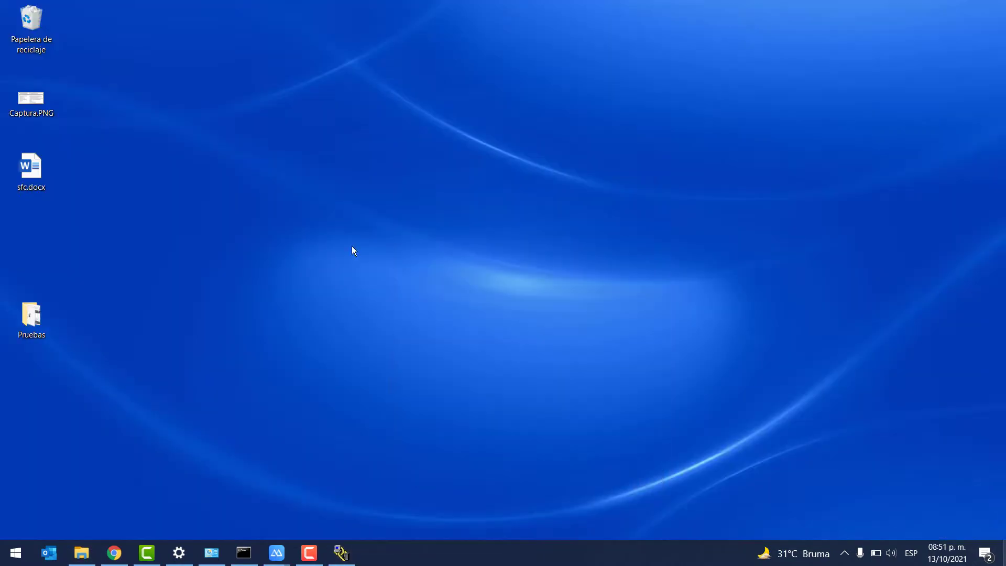
pyautogui.doubleClick(45, 327)
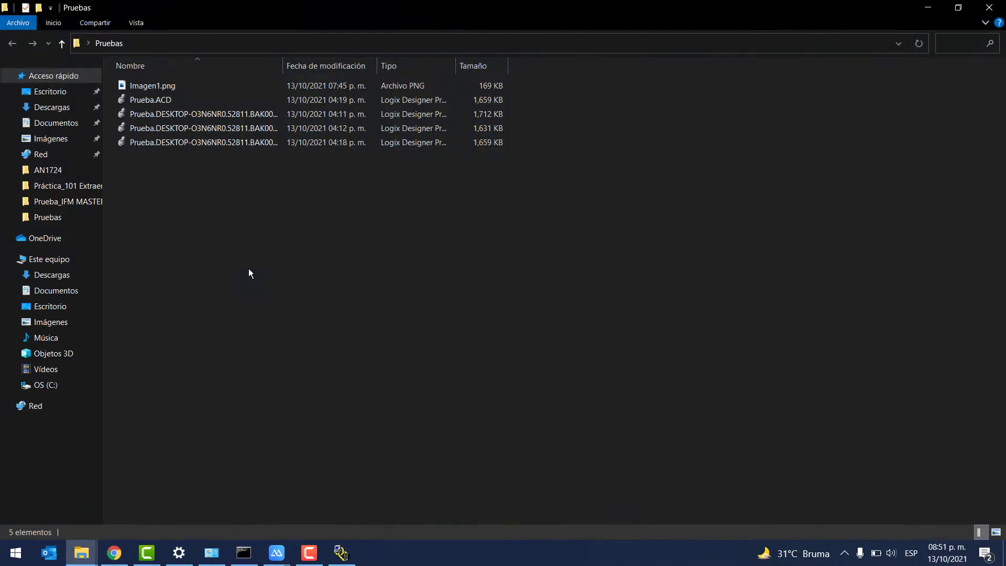
pyautogui.click(159, 86)
pyautogui.doubleClick(158, 87)
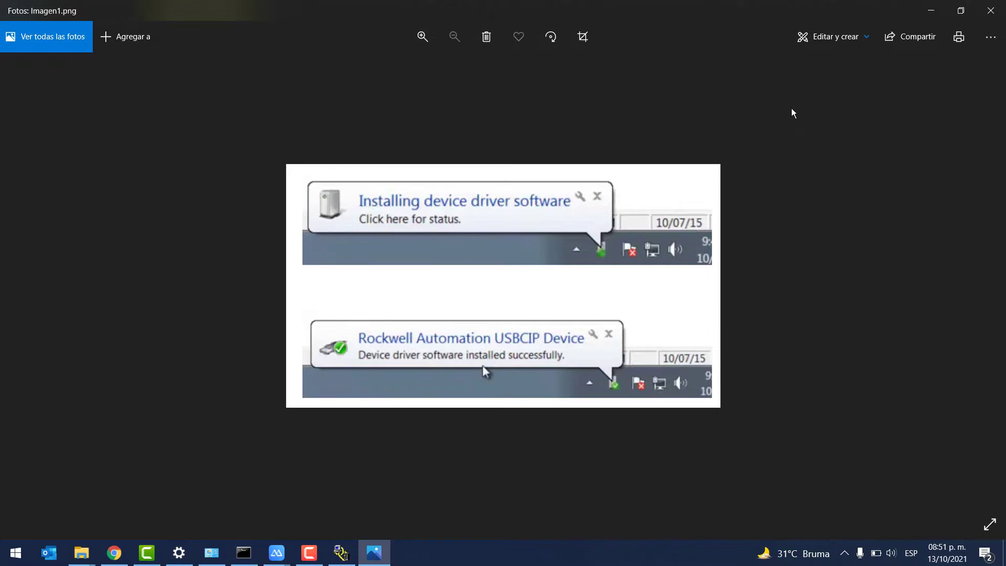
pyautogui.click(931, 9)
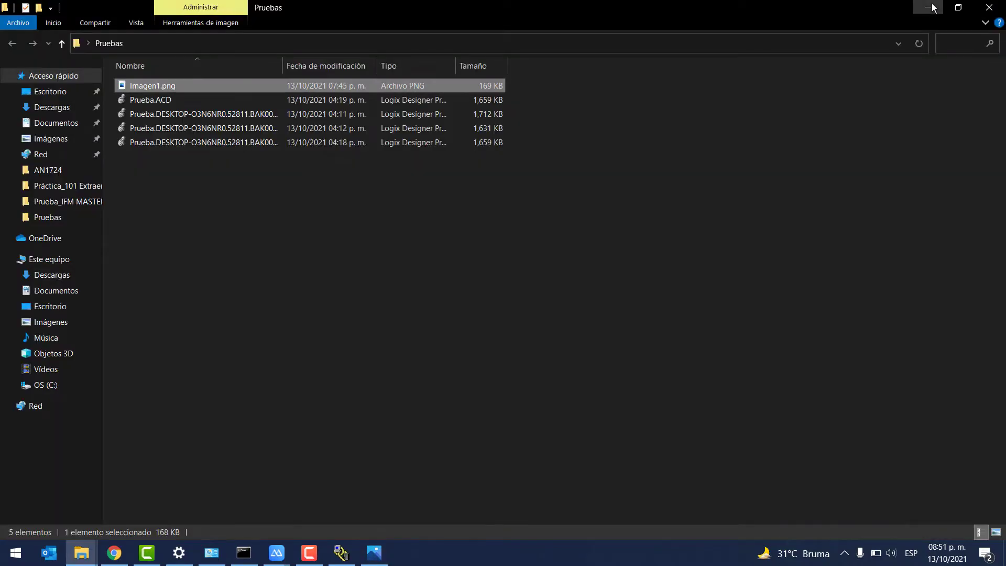
pyautogui.click(932, 8)
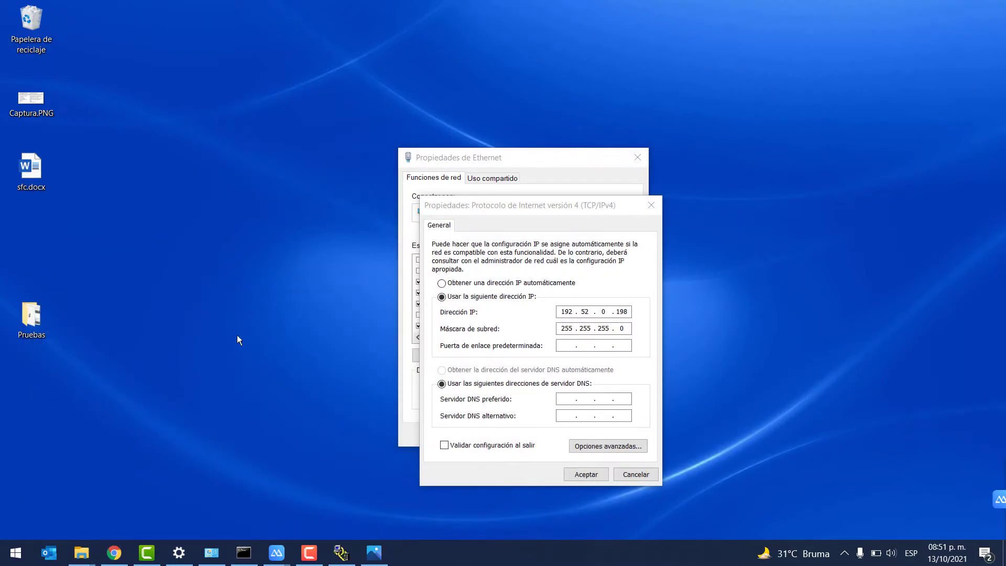
# Look for the Rockwell Automation USB CIP Devices category in the Windows device manager, and close it.
pyautogui.press('super+x')
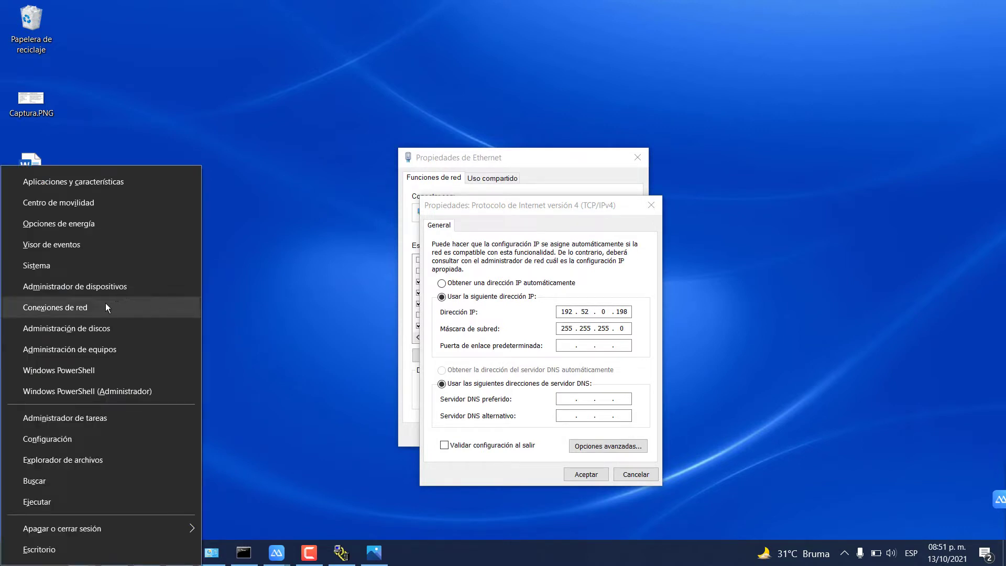
pyautogui.click(77, 286)
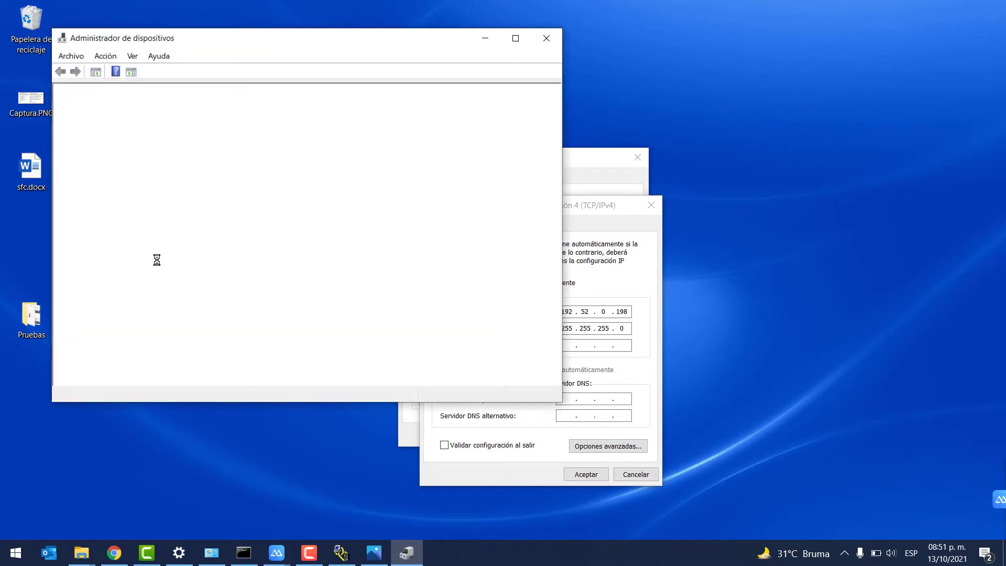
pyautogui.scroll(-5, 161, 236)
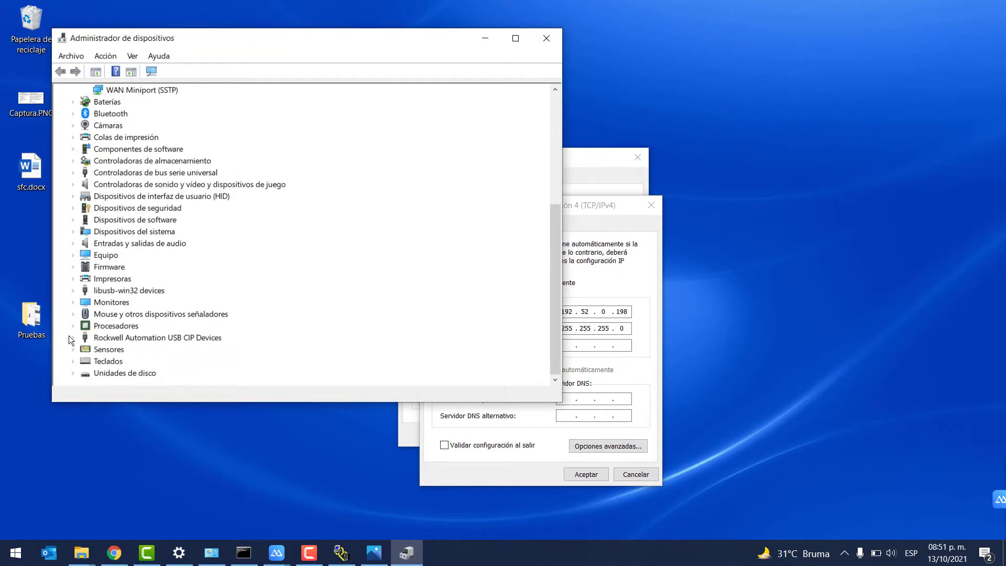
pyautogui.click(546, 38)
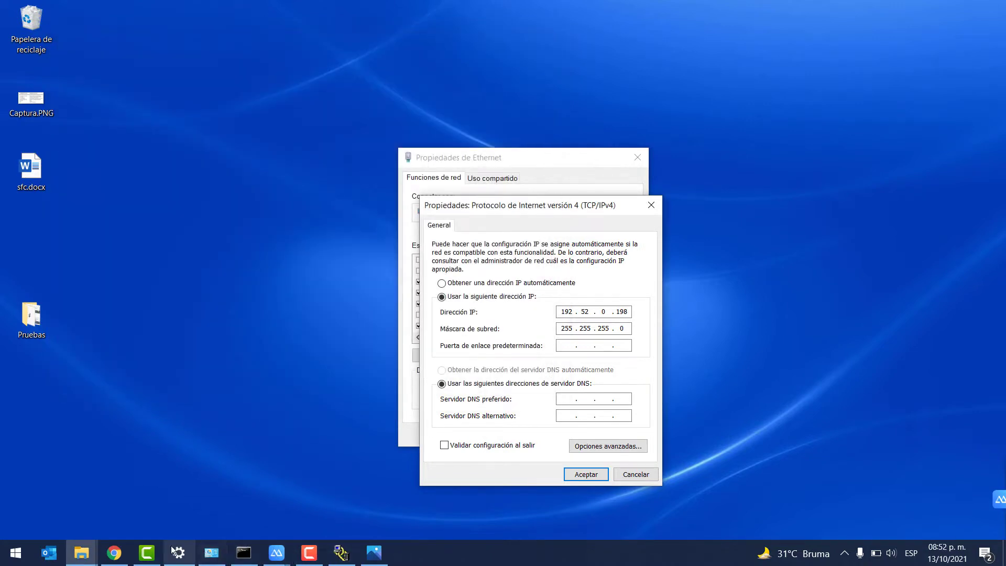
# Switch back to RSLinx Classic and open the module configuration of the USB-connected 1769-L18ER-BB1B controller named Prueba.
pyautogui.click(341, 553)
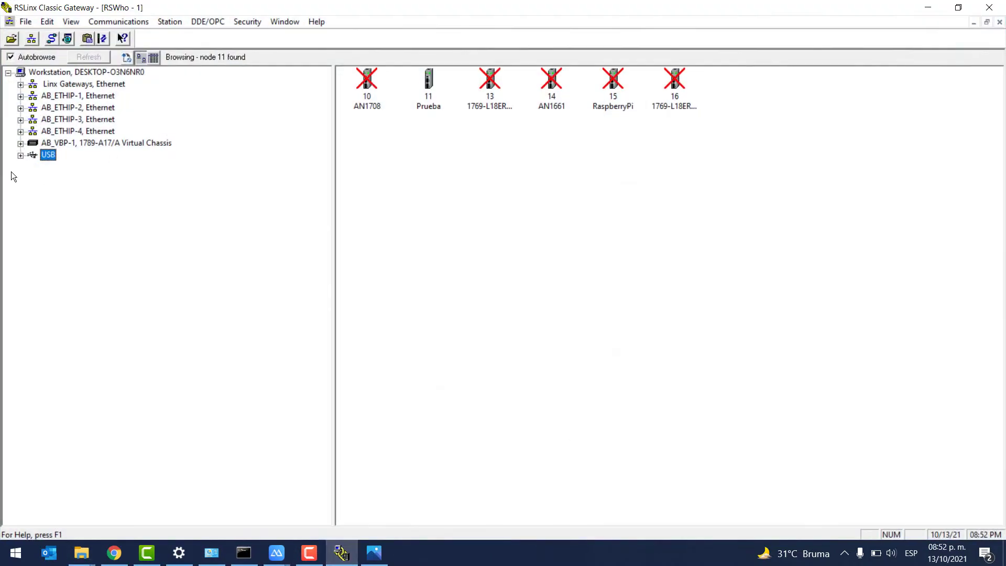
pyautogui.click(21, 155)
pyautogui.click(87, 181)
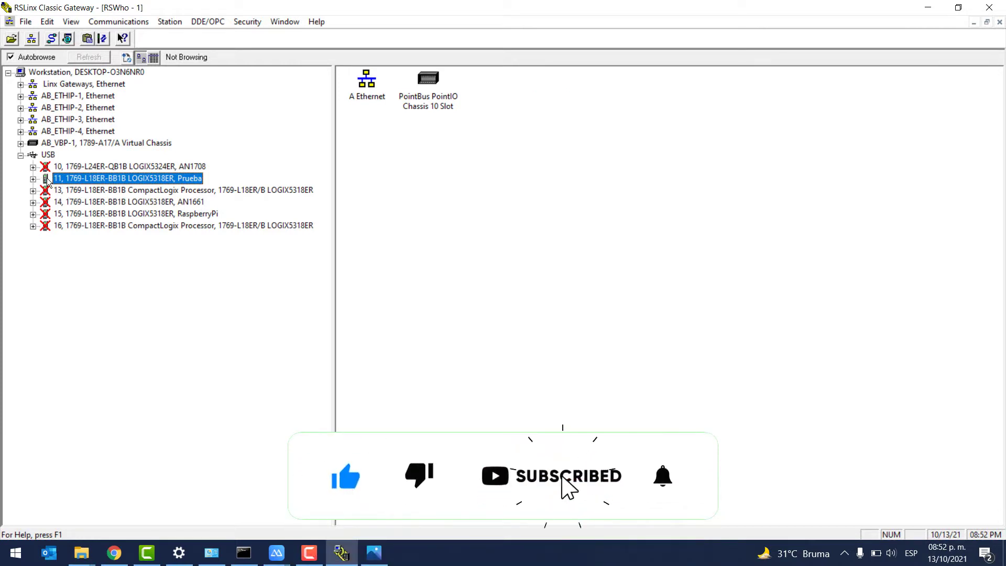
pyautogui.rightClick(92, 183)
pyautogui.click(142, 327)
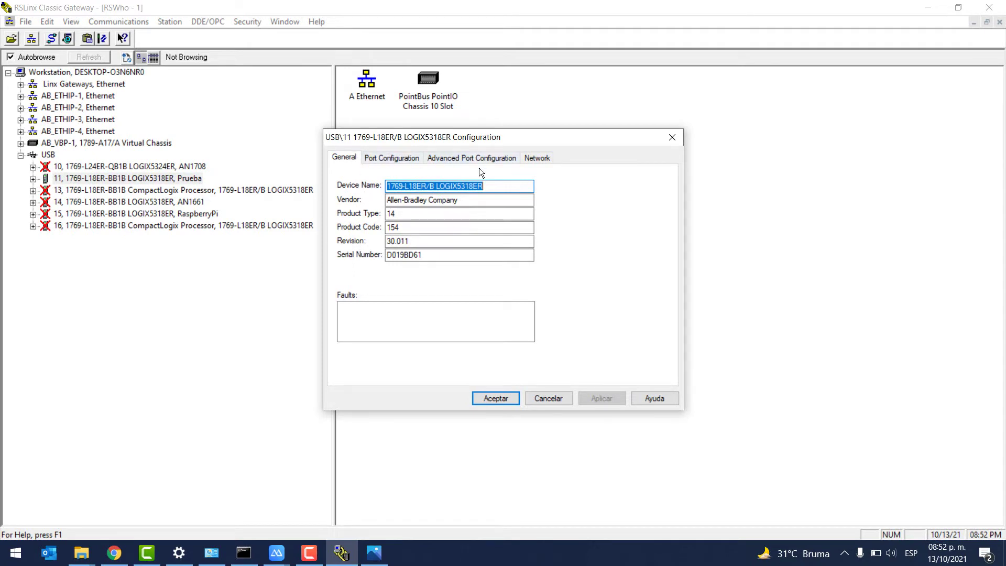
# Review the controller's port, advanced port and network settings, and close its configuration without changes.
pyautogui.click(410, 161)
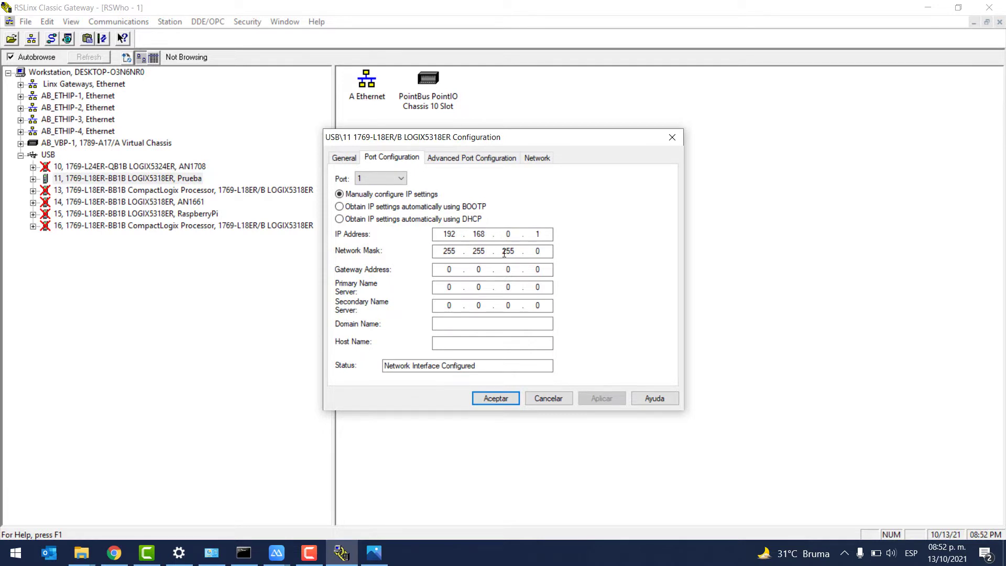
pyautogui.click(479, 162)
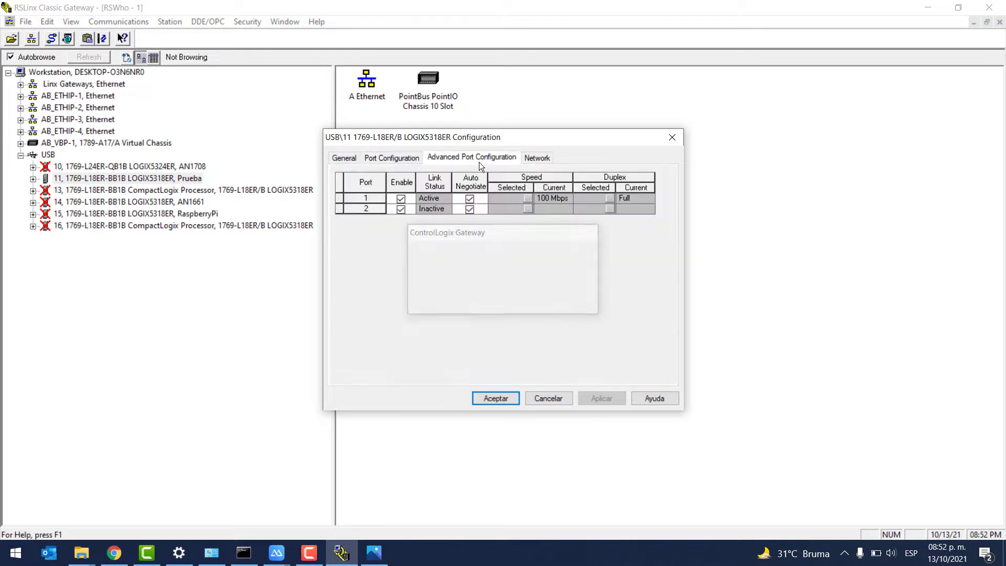
pyautogui.click(527, 160)
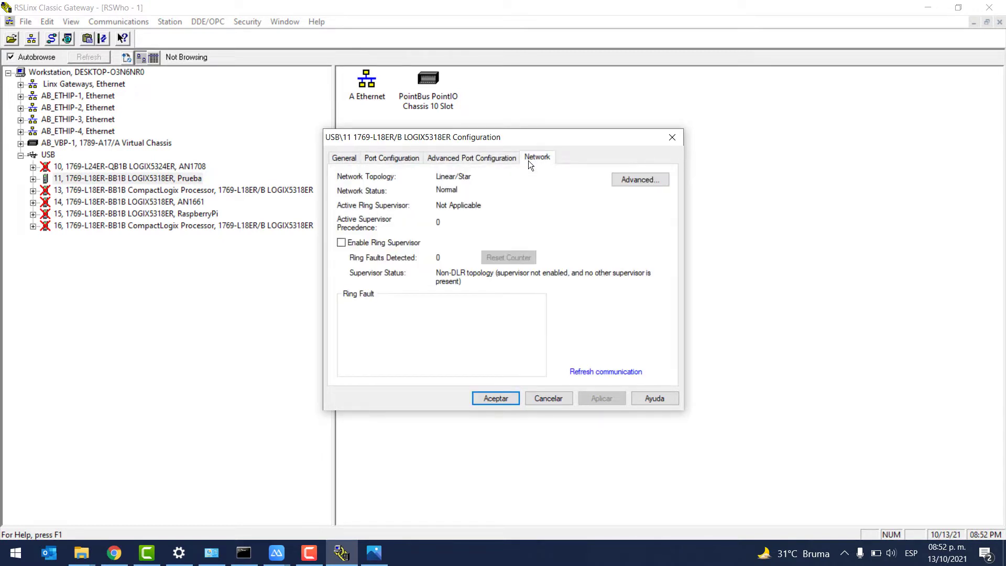
pyautogui.click(402, 160)
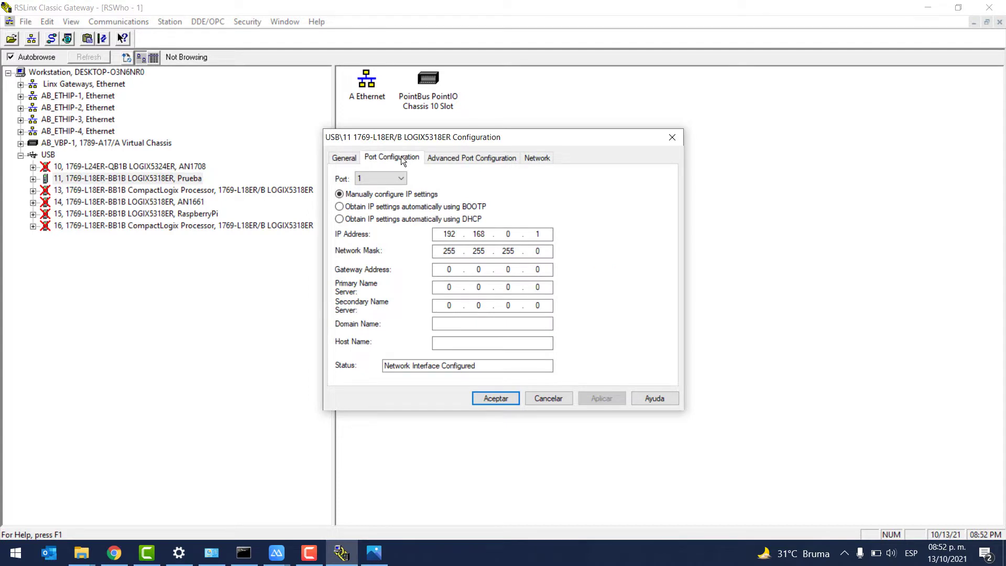
pyautogui.click(669, 146)
# Start adding a new driver of type EtherNet/IP Driver in the communication driver configuration.
pyautogui.click(137, 23)
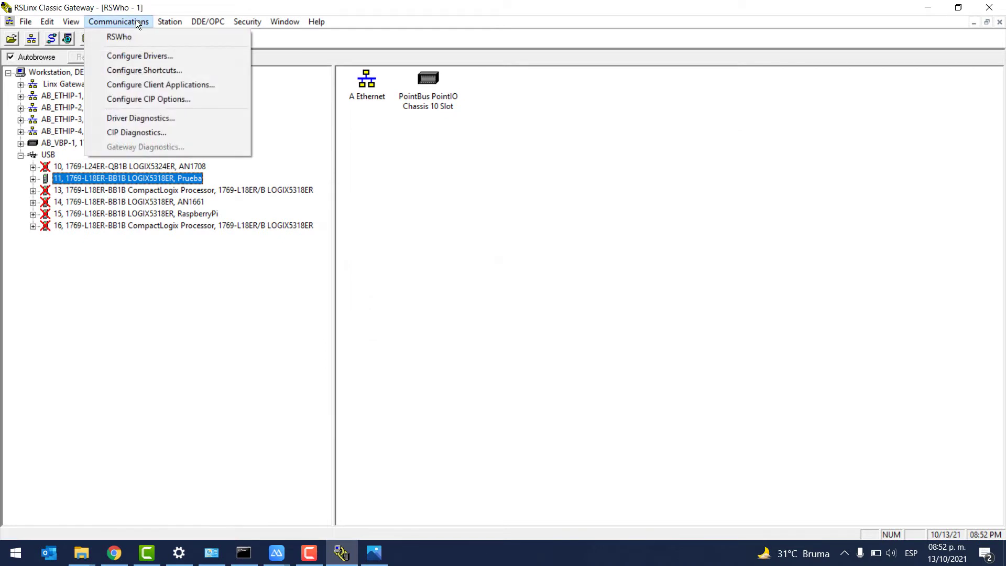
pyautogui.click(122, 57)
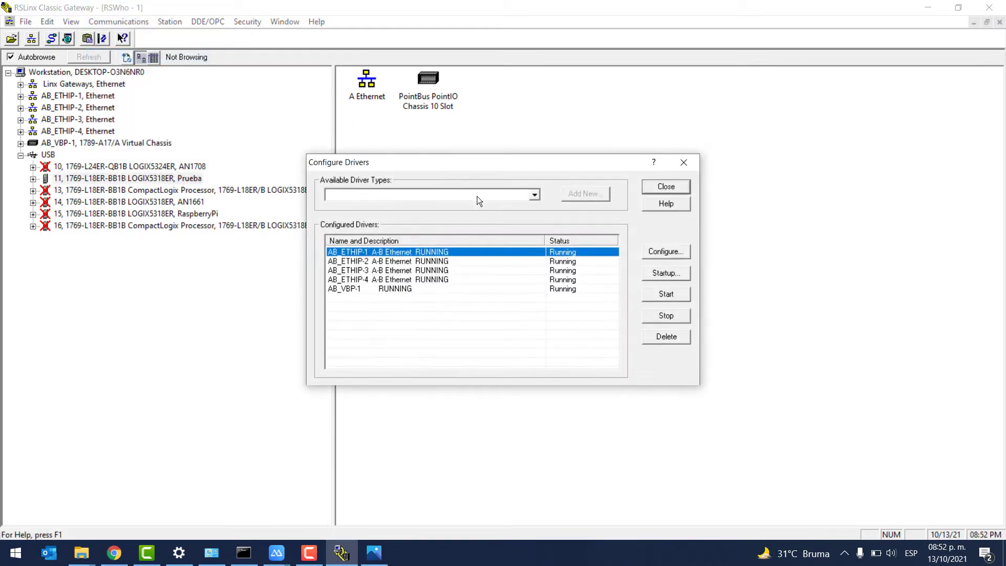
pyautogui.click(527, 196)
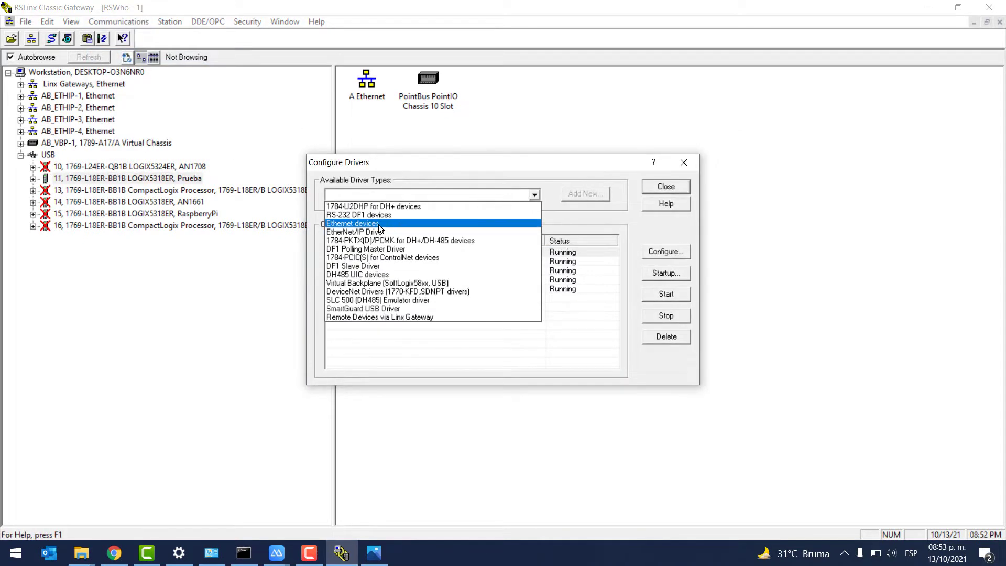
pyautogui.click(366, 231)
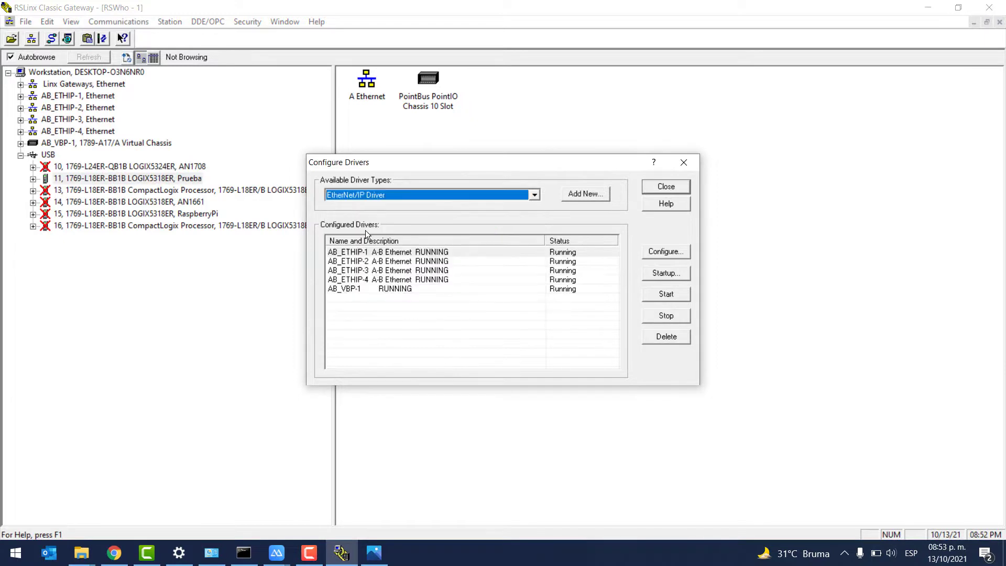
pyautogui.click(579, 192)
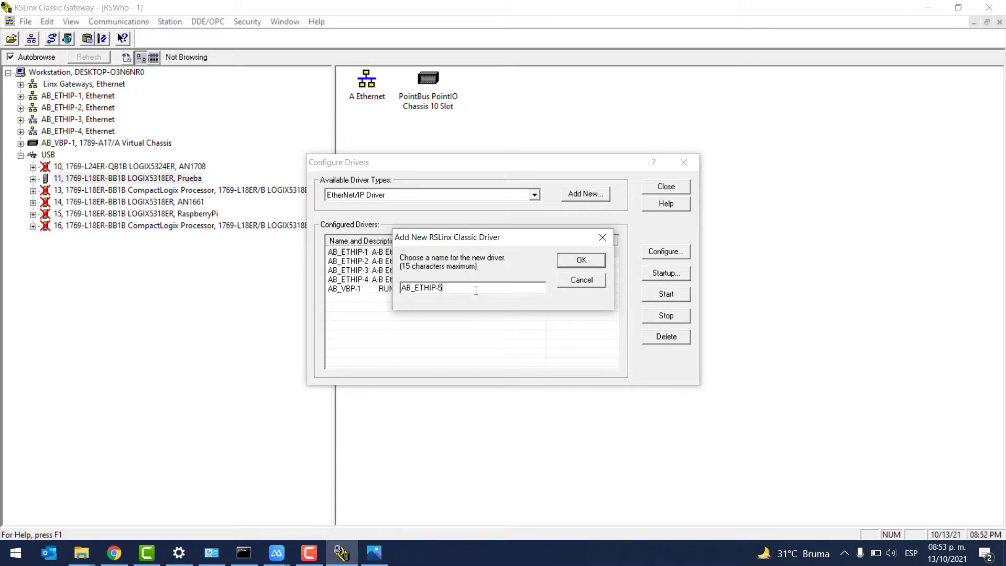
# Name the new driver Suscribete and accept the name.
pyautogui.moveTo(476, 291); pyautogui.dragTo(333, 289)
pyautogui.write('Suscribete')
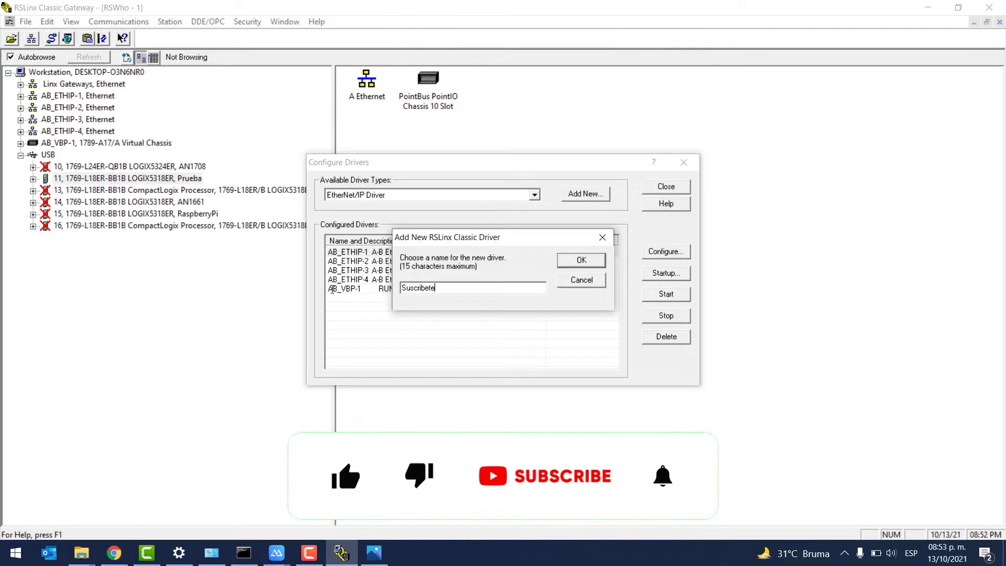
pyautogui.write('_al')
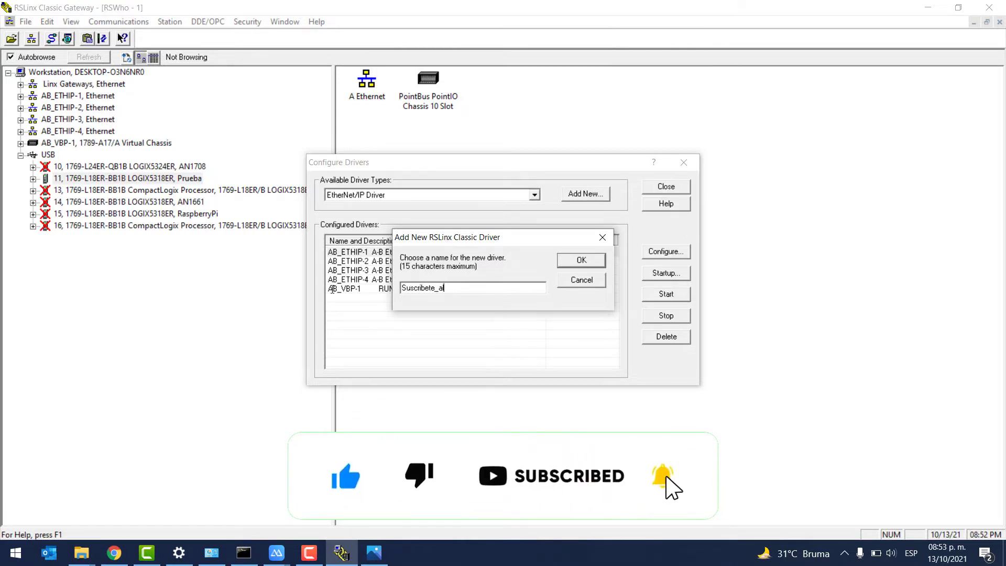
pyautogui.press('BackSpace')
pyautogui.press('BackSpace')
pyautogui.press('BackSpace')
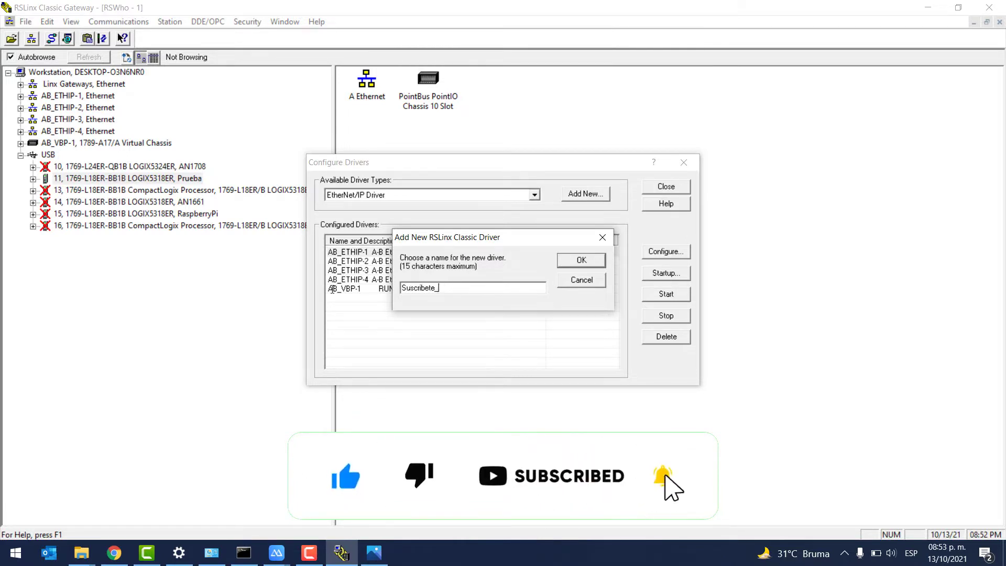
pyautogui.click(561, 260)
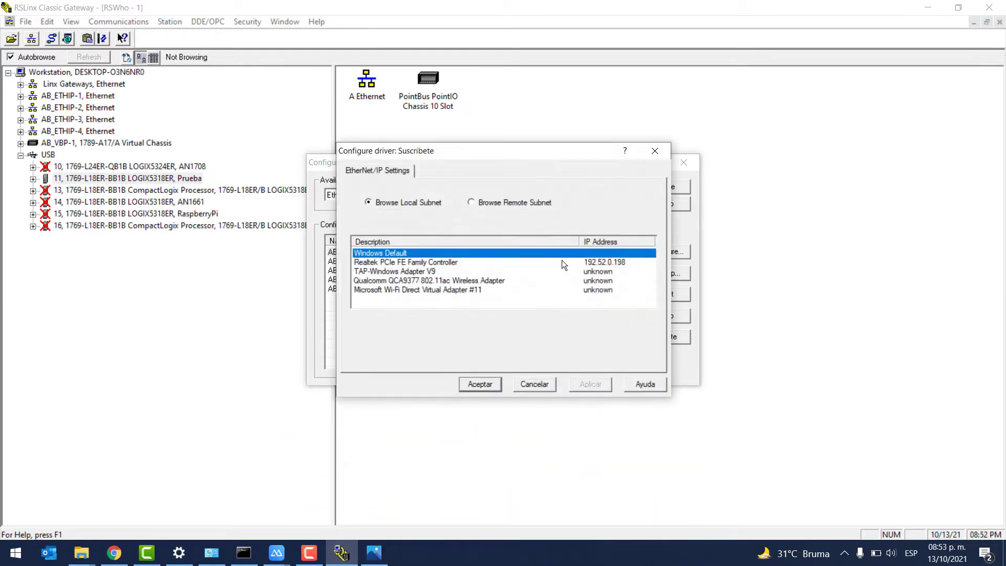
# Assign the Realtek PCIe FE Family Controller to the Suscribete driver, browsing the local subnet, and save the settings.
pyautogui.click(444, 265)
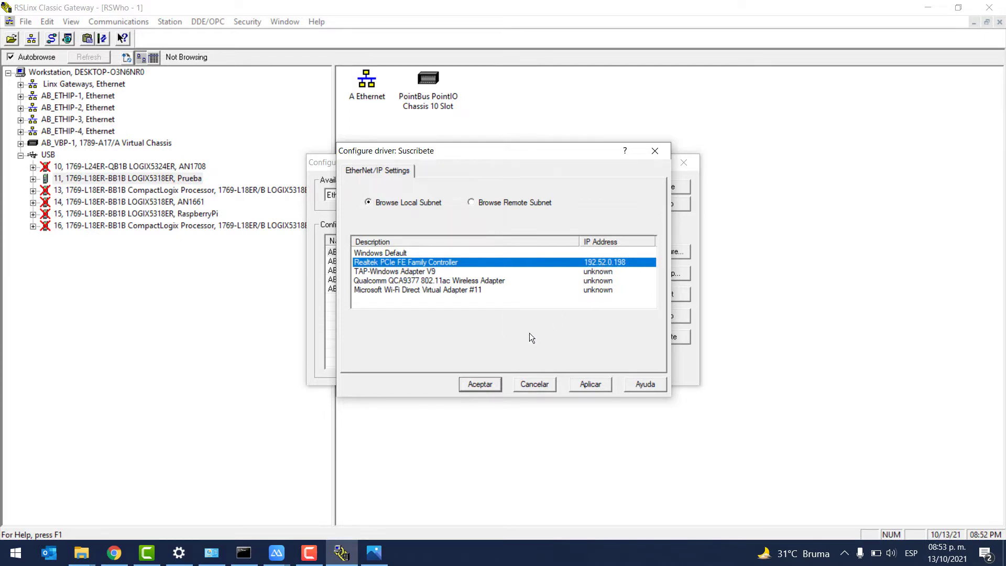
pyautogui.click(593, 389)
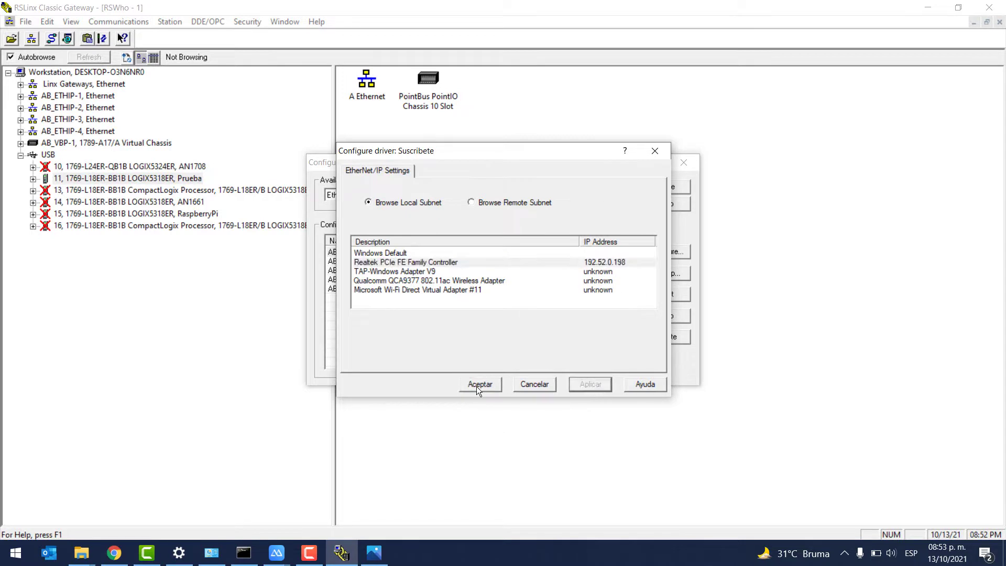
pyautogui.click(476, 386)
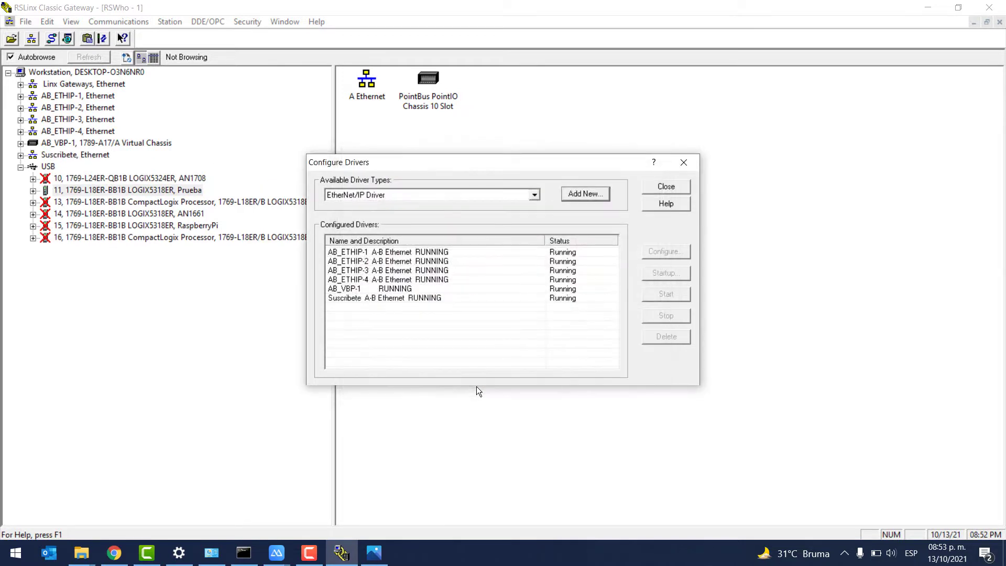
# Close the driver configuration and browse the Suscribete Ethernet driver in the RSWho tree.
pyautogui.click(669, 190)
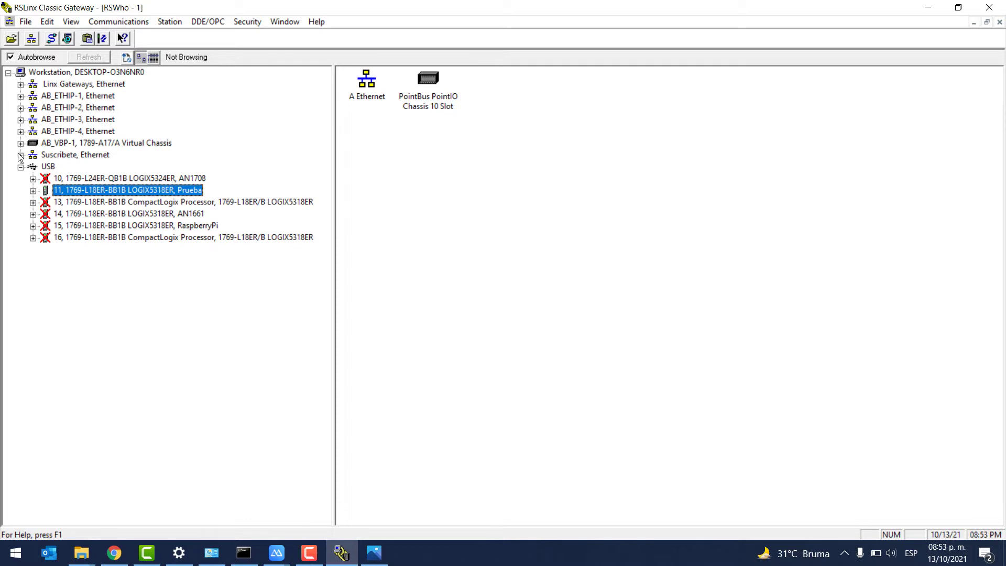
pyautogui.click(40, 155)
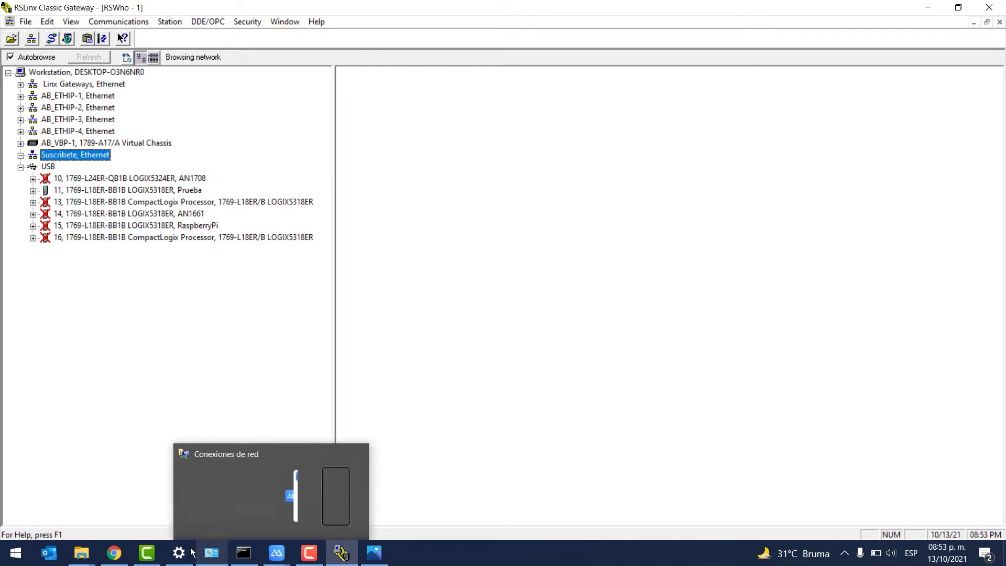
# Switch to the Windows network connections and open the IPv4 (TCP/IPv4) properties of the Realtek Ethernet adapter to check its IP address.
pyautogui.click(212, 553)
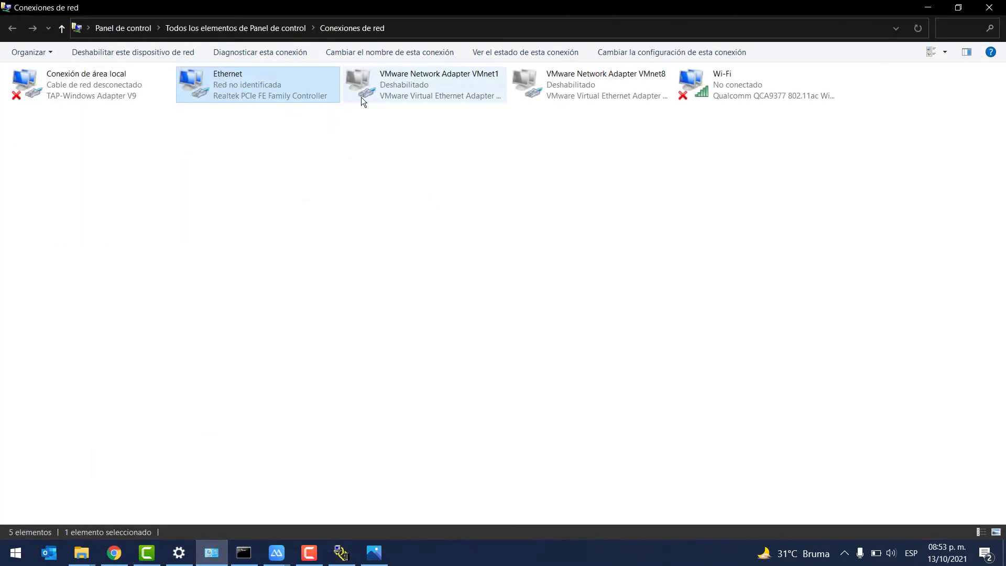
pyautogui.doubleClick(297, 82)
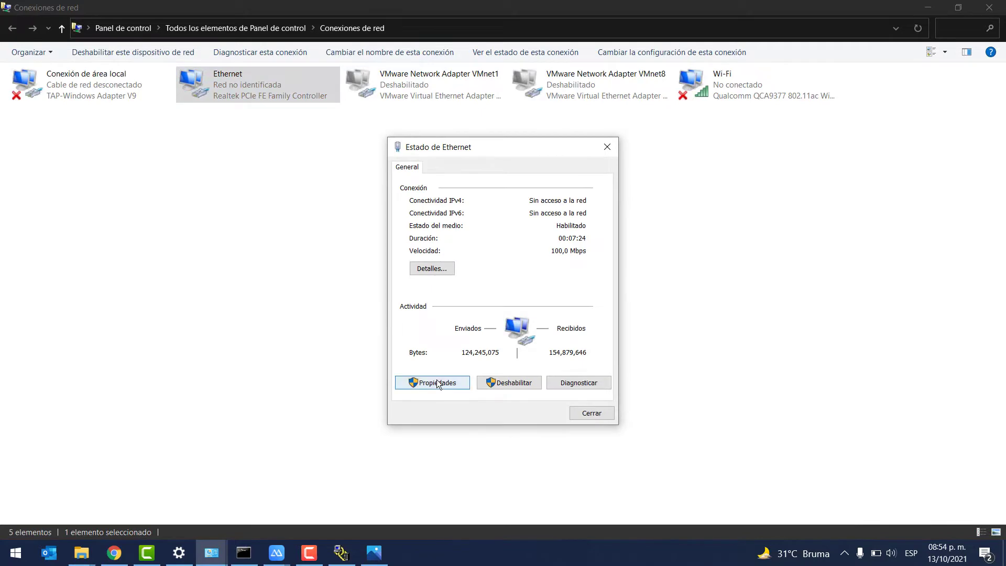
pyautogui.click(437, 382)
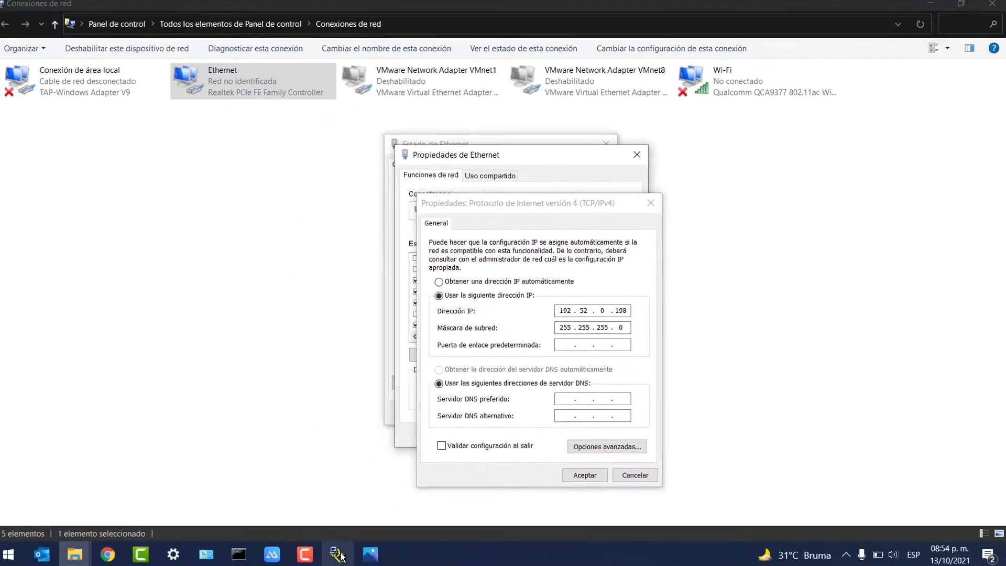
# Return to RSLinx Classic and open the port configuration of the Prueba 1769-L18ER controller under USB to check its IP settings.
pyautogui.click(338, 554)
pyautogui.click(115, 190)
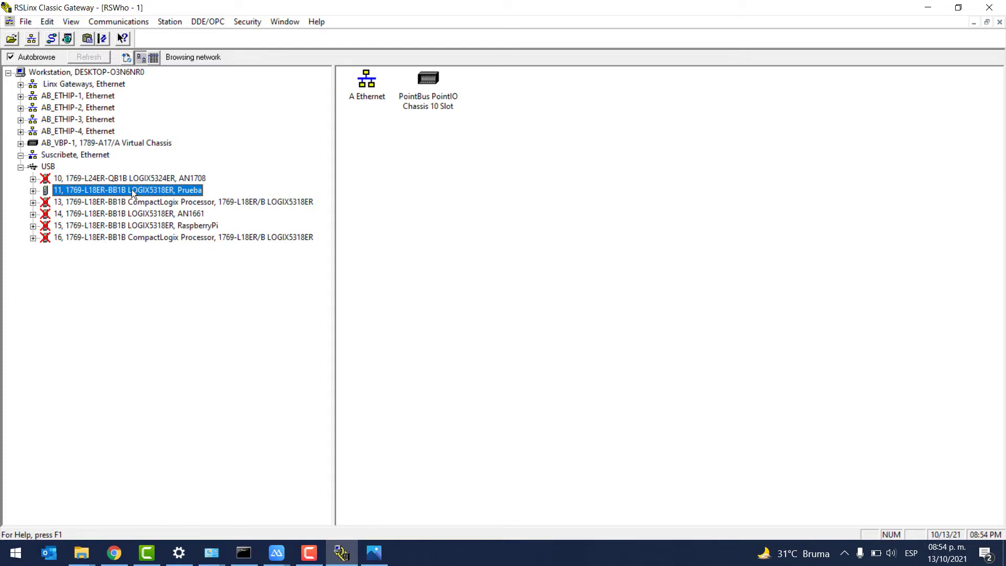
pyautogui.rightClick(131, 190)
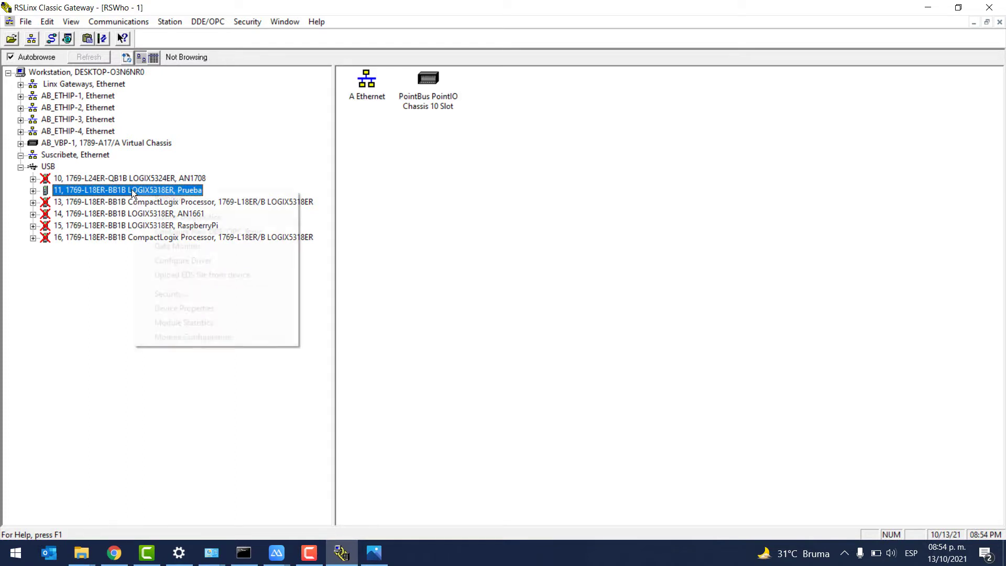
pyautogui.click(196, 335)
pyautogui.click(411, 159)
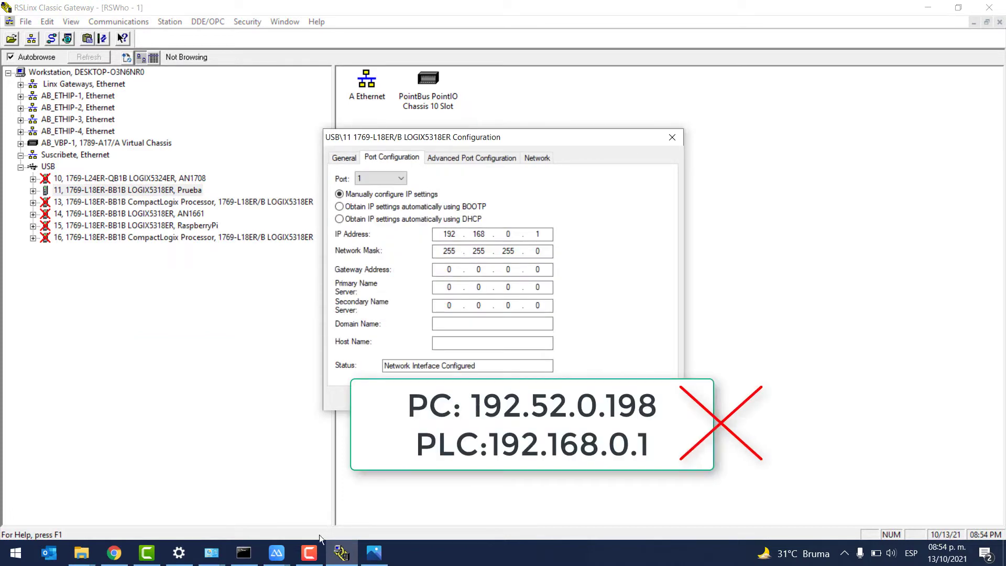
# Reopen the Ethernet adapter's IPv4 properties and arrange them beside the controller's port configuration to compare the PC and PLC addresses.
pyautogui.click(185, 556)
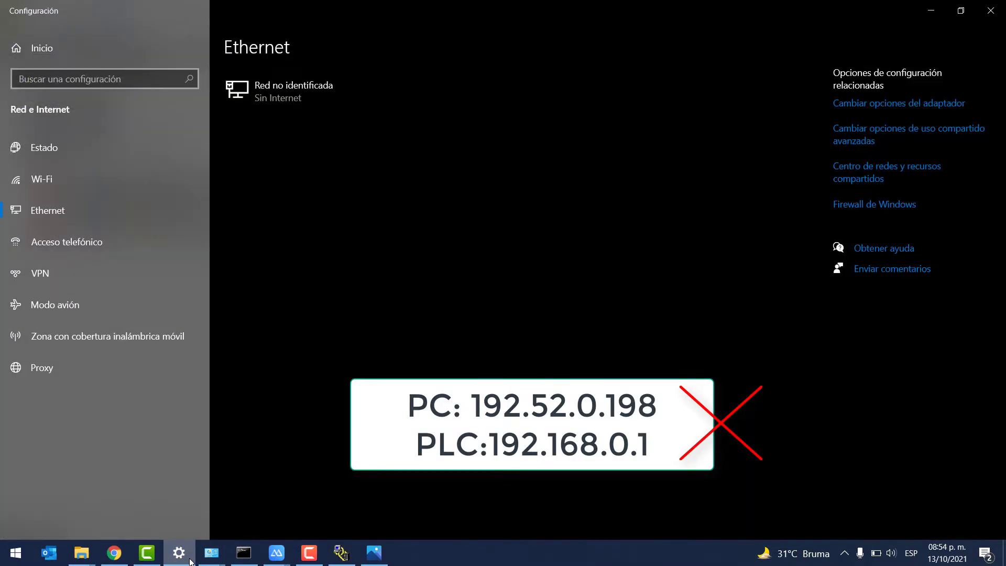
pyautogui.click(188, 559)
pyautogui.moveTo(212, 552)
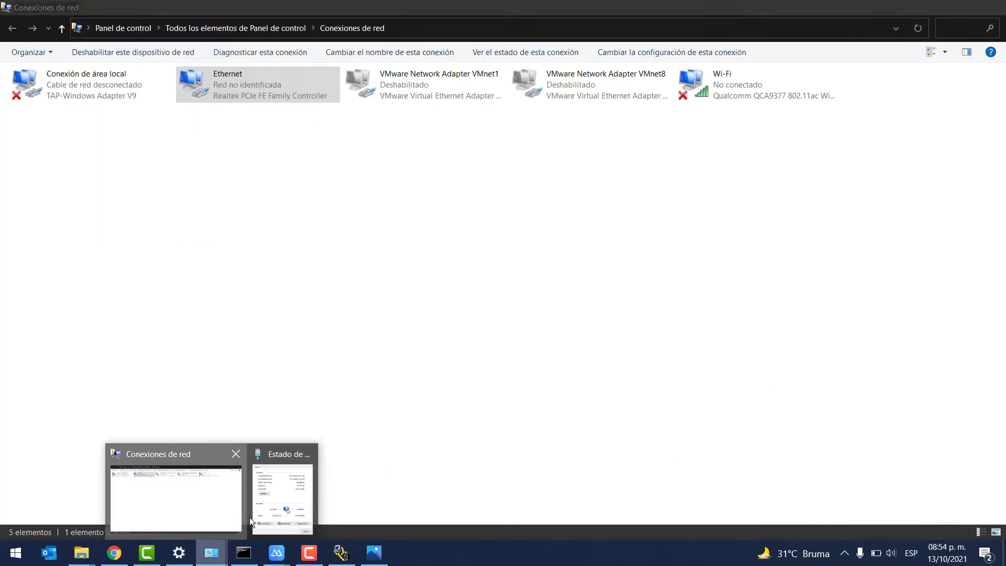
pyautogui.click(293, 515)
pyautogui.click(923, 11)
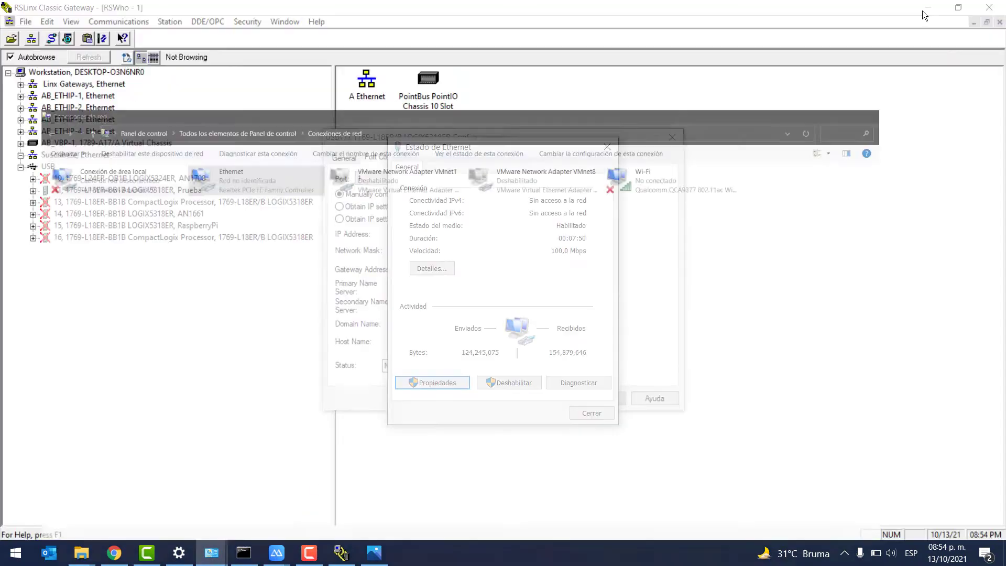
pyautogui.moveTo(496, 150); pyautogui.dragTo(697, 177)
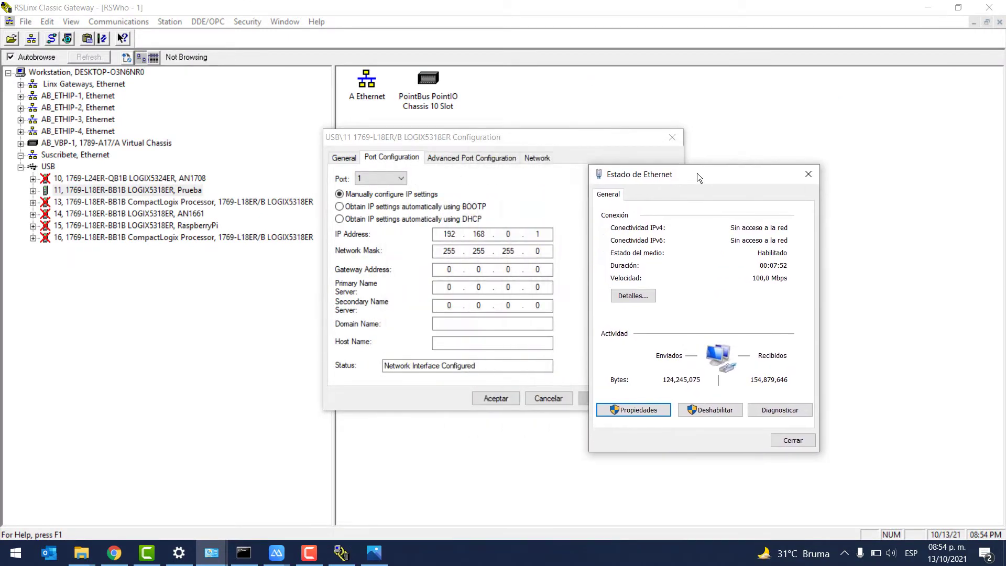
pyautogui.click(636, 414)
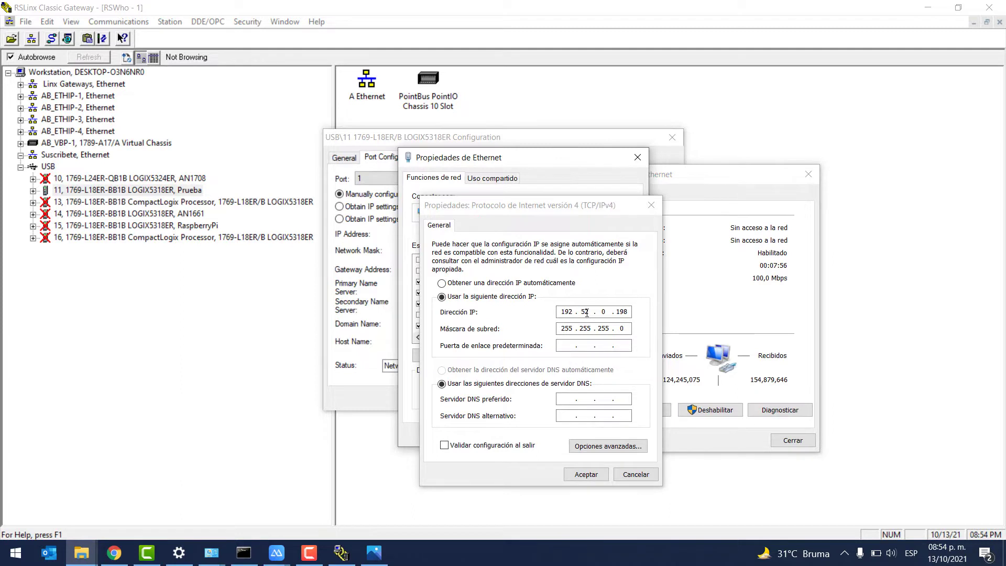
pyautogui.moveTo(347, 136); pyautogui.dragTo(170, 150)
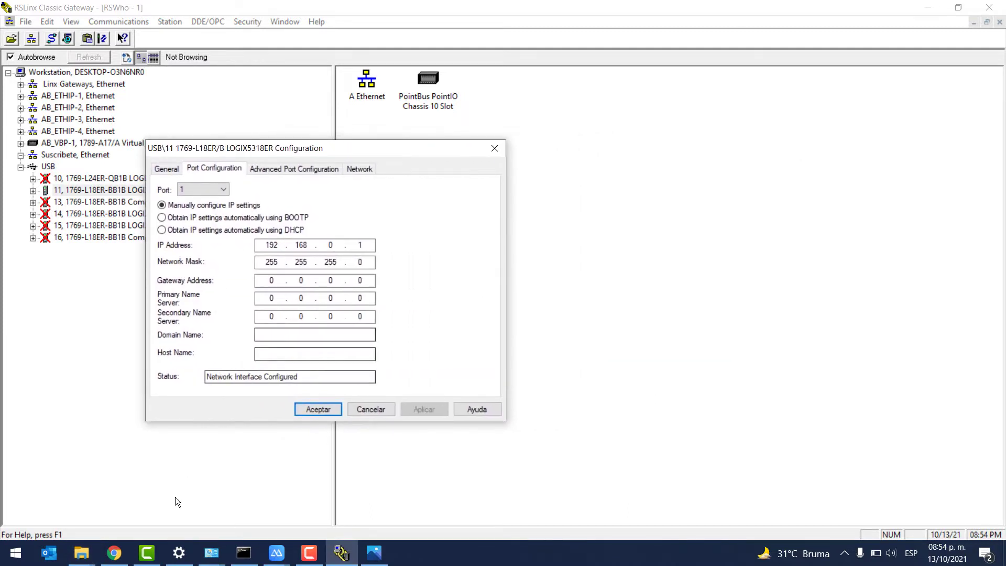
# Switch to the Command Prompt and ping the controller again at 192.168.0.1.
pyautogui.click(243, 553)
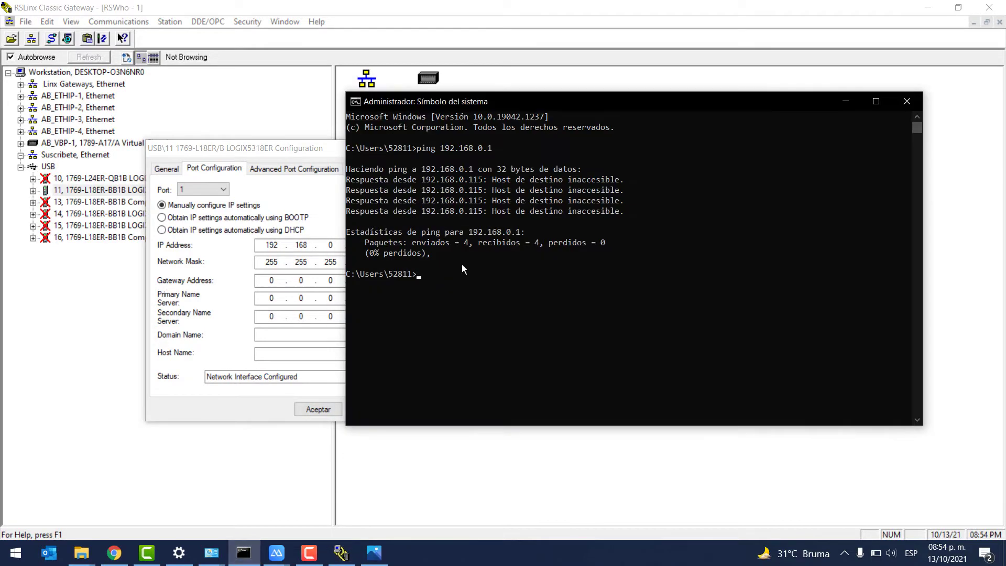
pyautogui.press('Up')
pyautogui.press('Return')
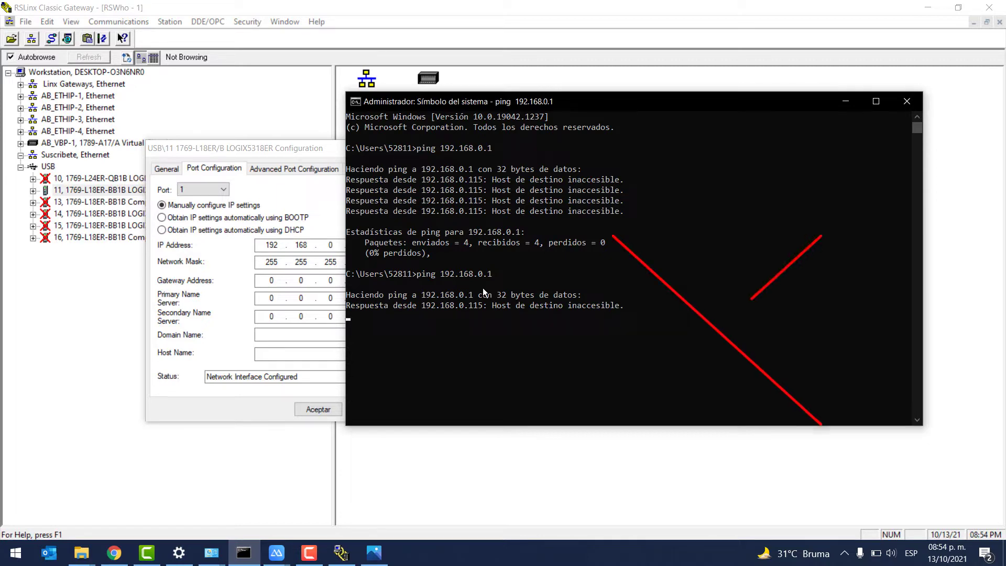
# Launch Wireshark and start a live packet capture on the Ethernet interface.
pyautogui.click(17, 559)
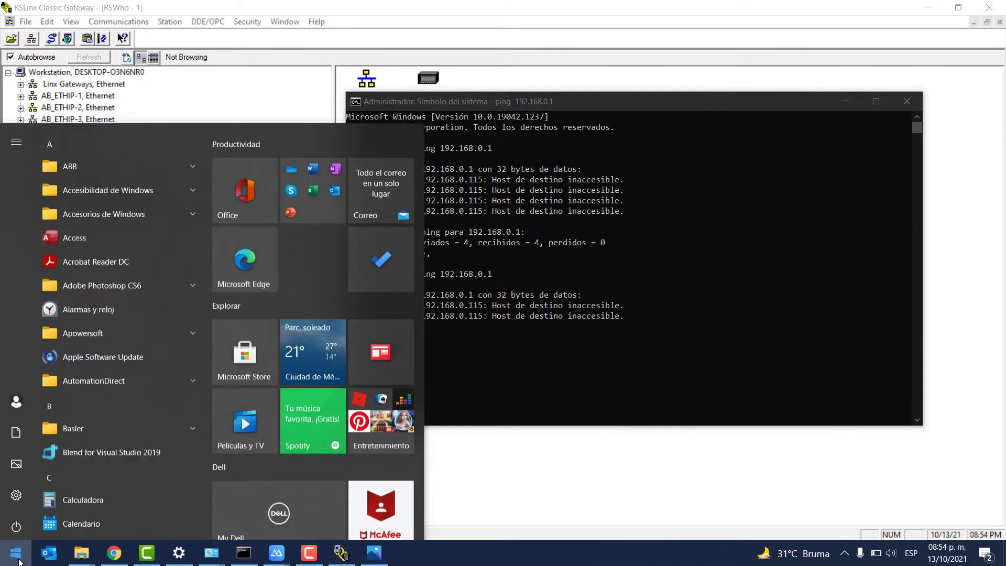
pyautogui.write('wire')
pyautogui.press('Return')
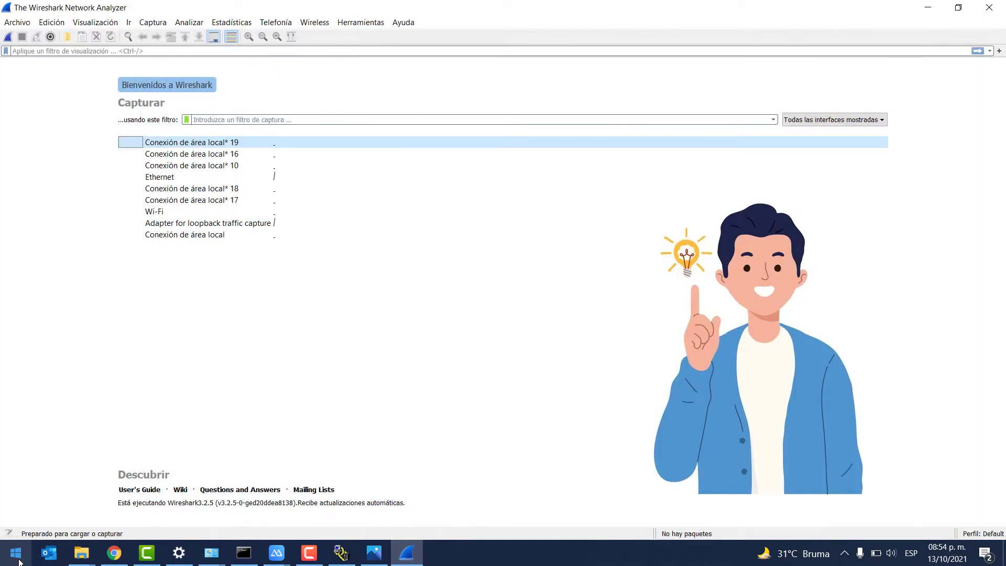
pyautogui.click(207, 177)
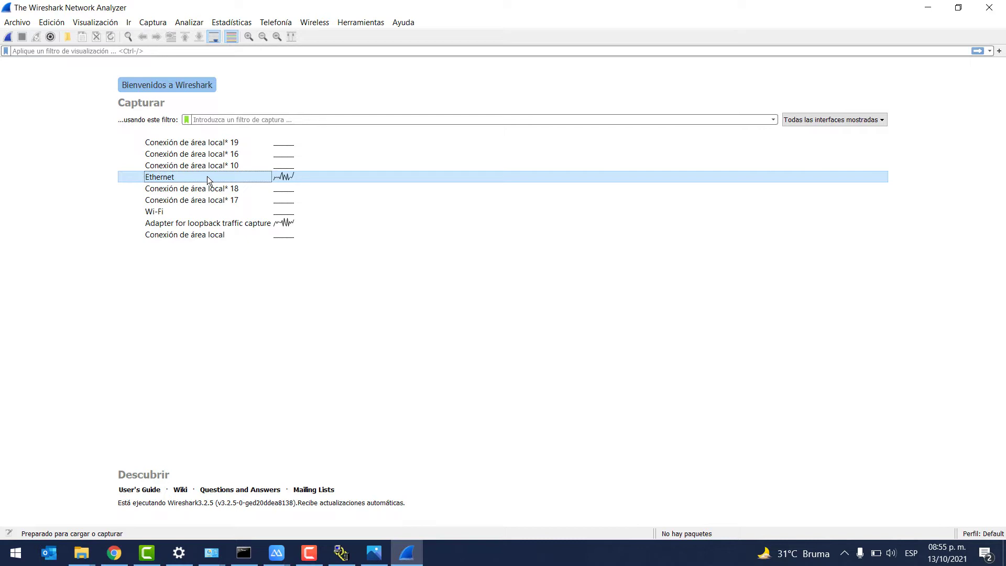
pyautogui.doubleClick(207, 178)
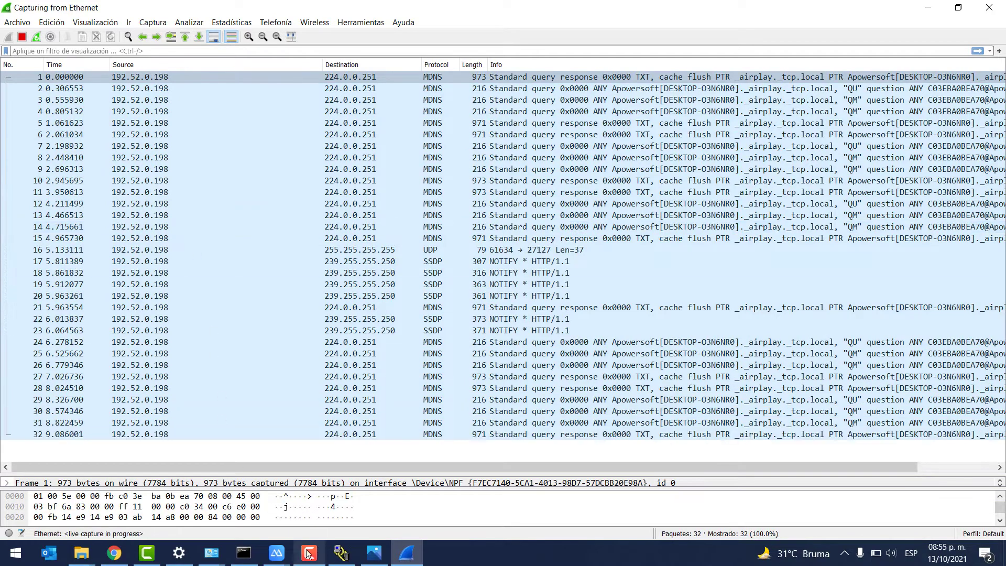
# Show the ApowerMirror phone camera view of the controller over the Wireshark capture to examine its status lights and displayed IP address.
pyautogui.moveTo(281, 558)
pyautogui.click(342, 502)
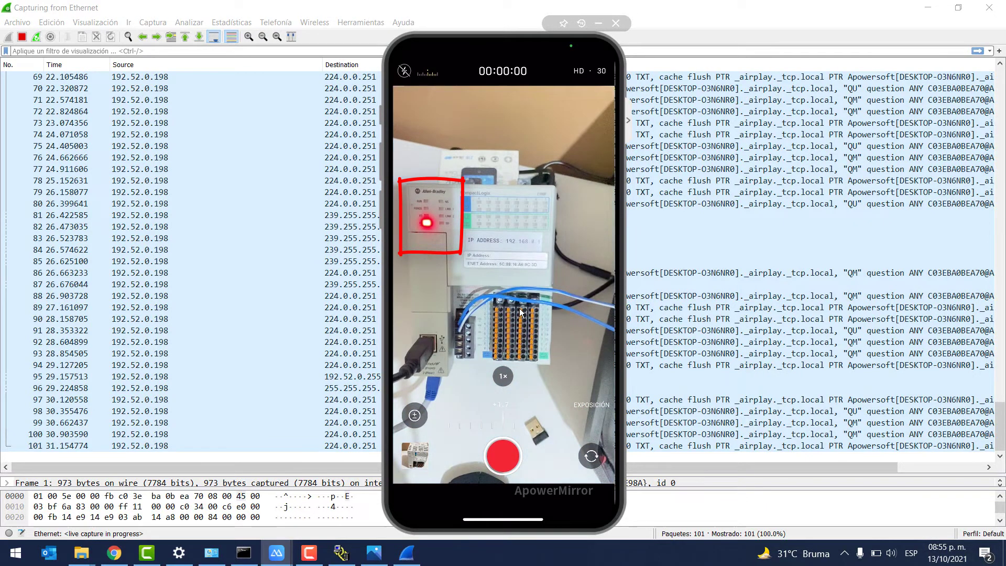
pyautogui.click(218, 365)
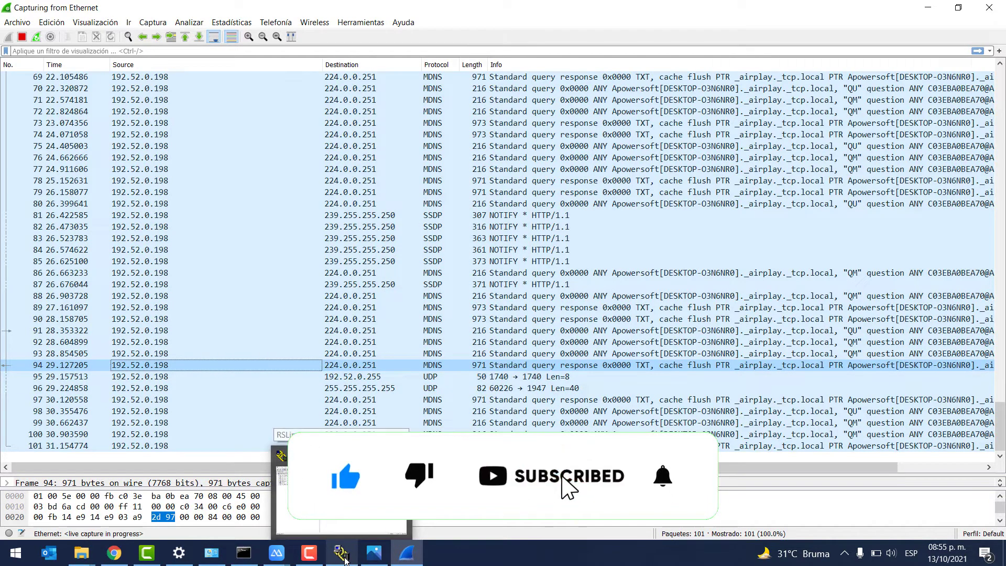
pyautogui.click(279, 553)
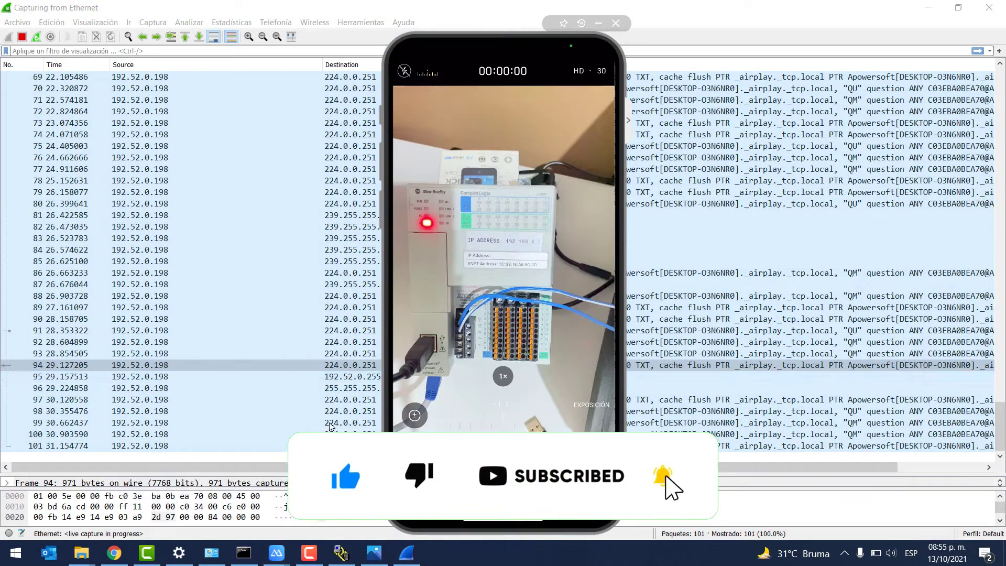